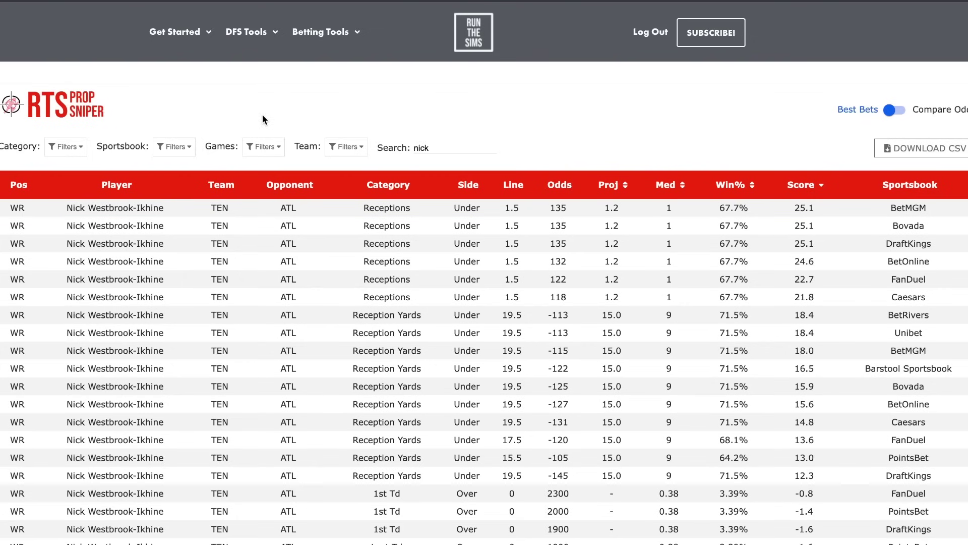
- Filter the props table to the 1st Td category and clear the player search to list all players
scroll(252, 104, "down", 1)
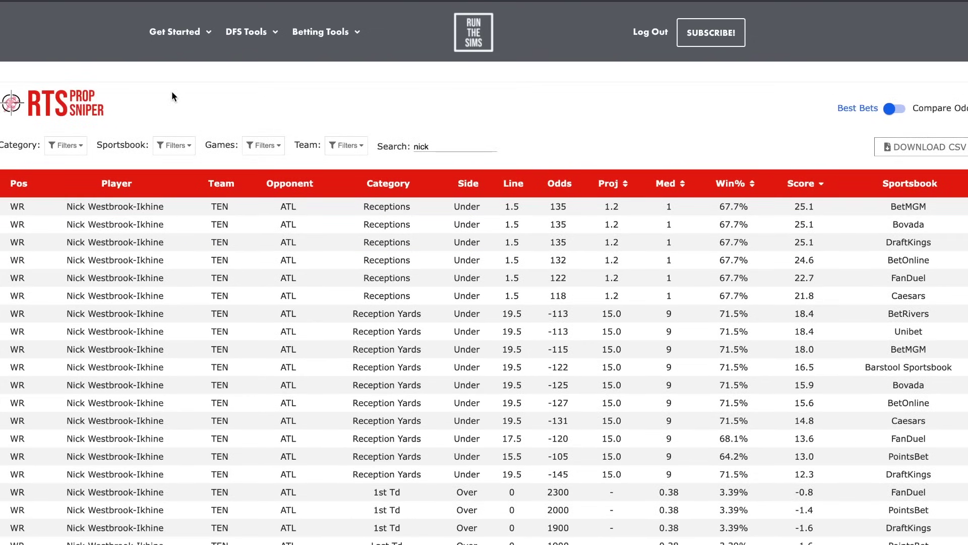
left_click(77, 145)
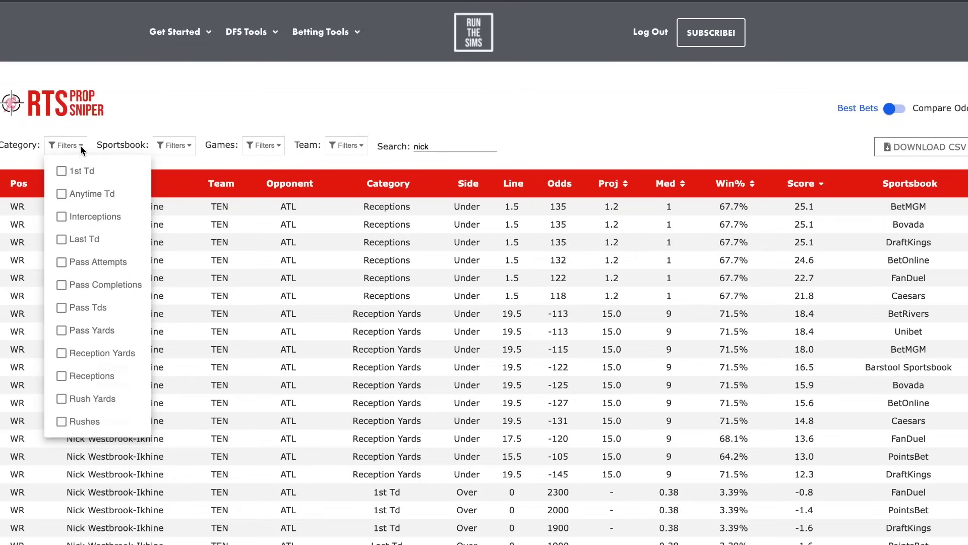
left_click(71, 174)
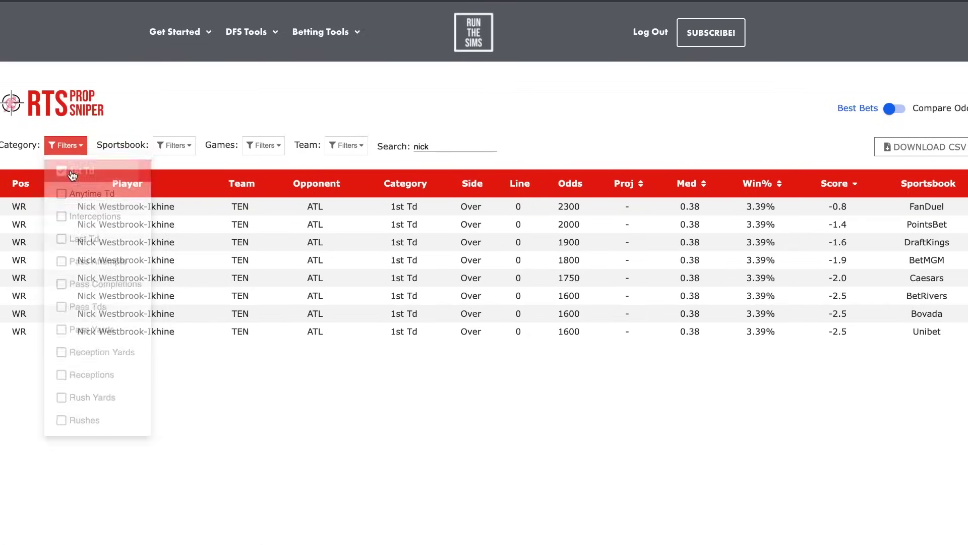
double_click(474, 142)
key("BackSpace")
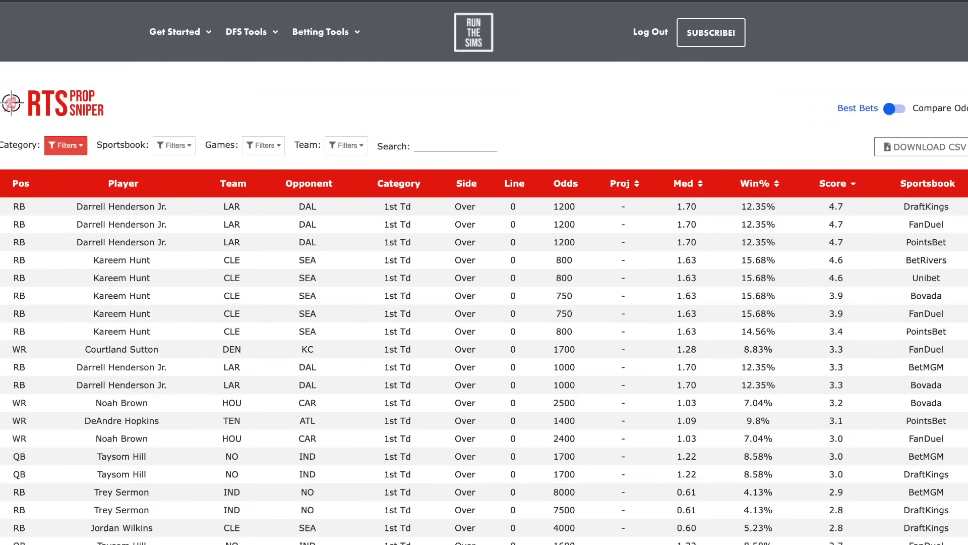
- Examine the top-scoring 1st Td props, highlighting Kareem Hunt's win percentage in the BetRivers row
scroll(353, 251, "down", 1)
scroll(354, 250, "up", 1)
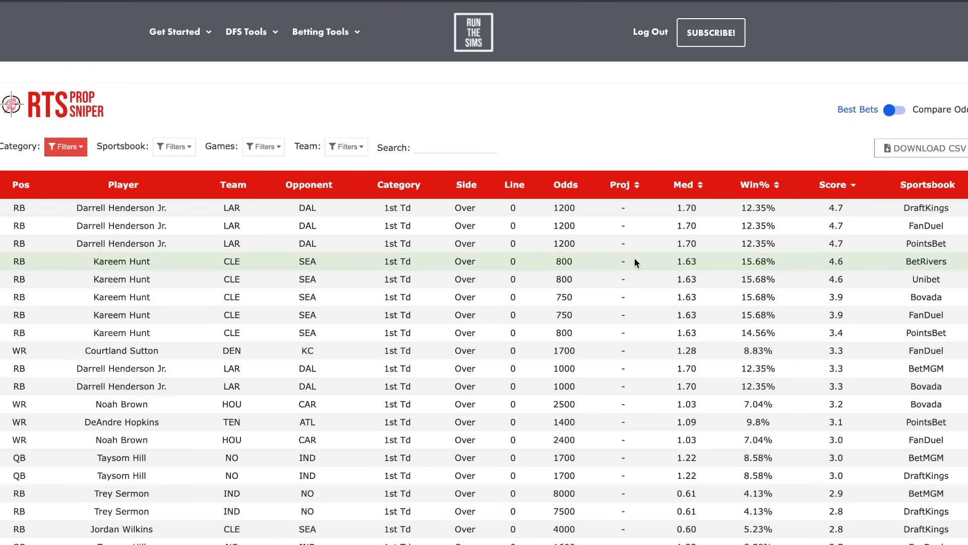
double_click(750, 262)
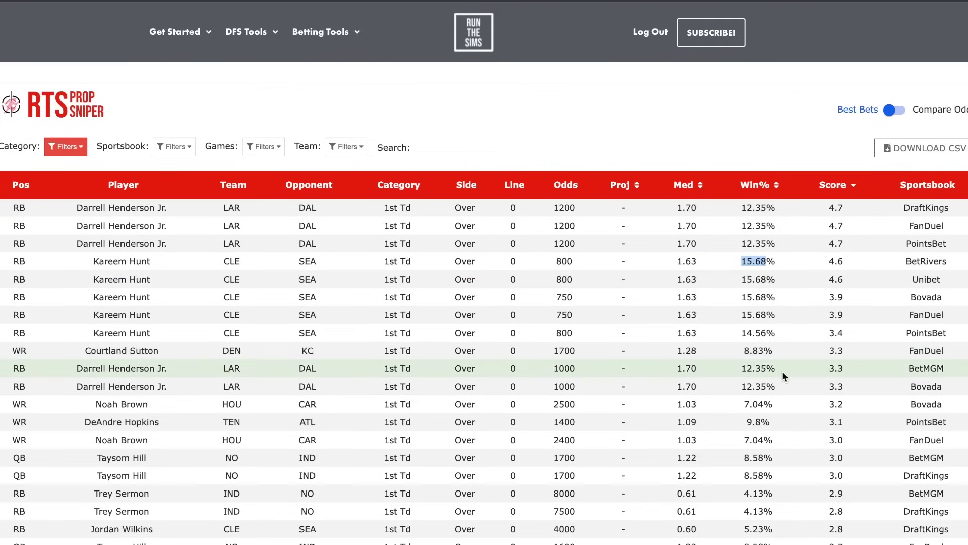
scroll(589, 406, "down", 3)
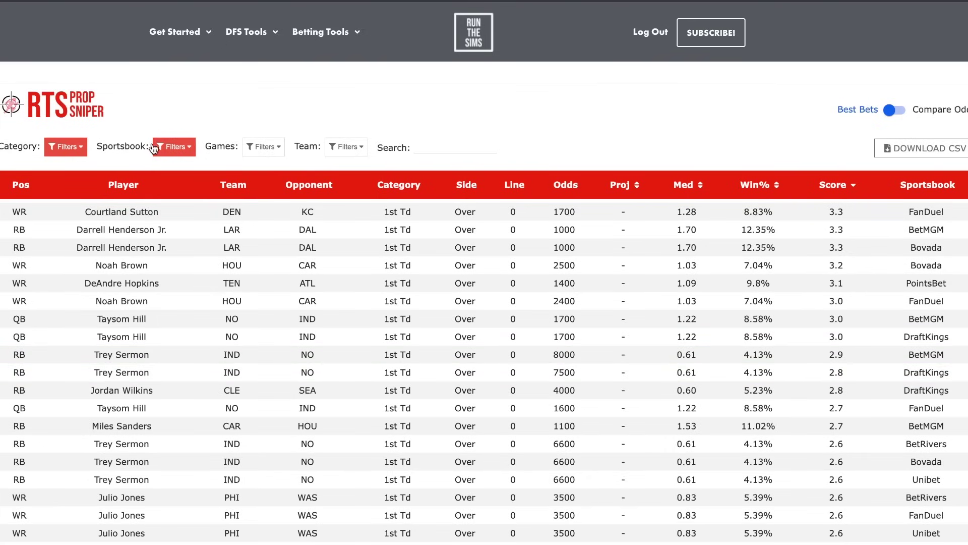
- Switch the category filter from 1st Td to Anytime Td and highlight Trey Sermon's DraftKings odds
left_click(54, 147)
left_click(73, 196)
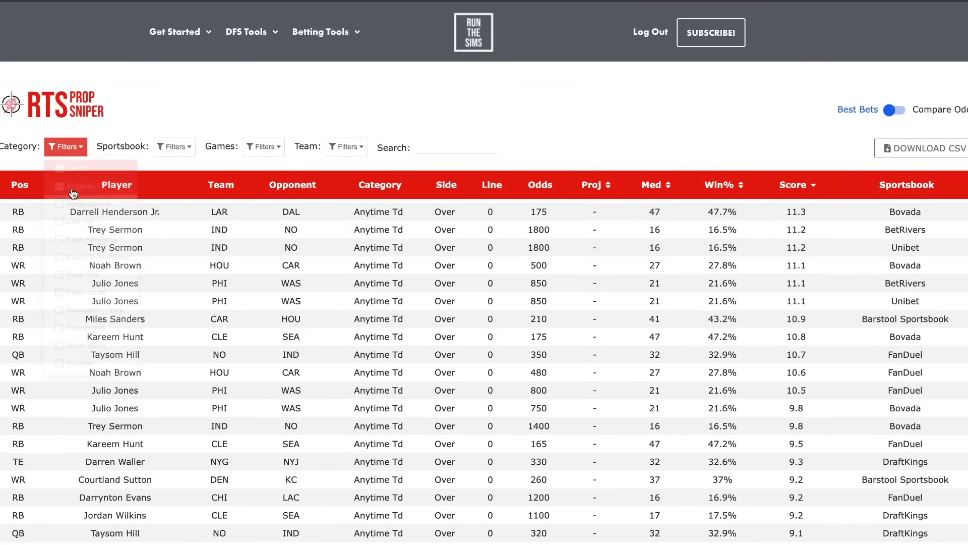
left_click(67, 147)
left_click(74, 173)
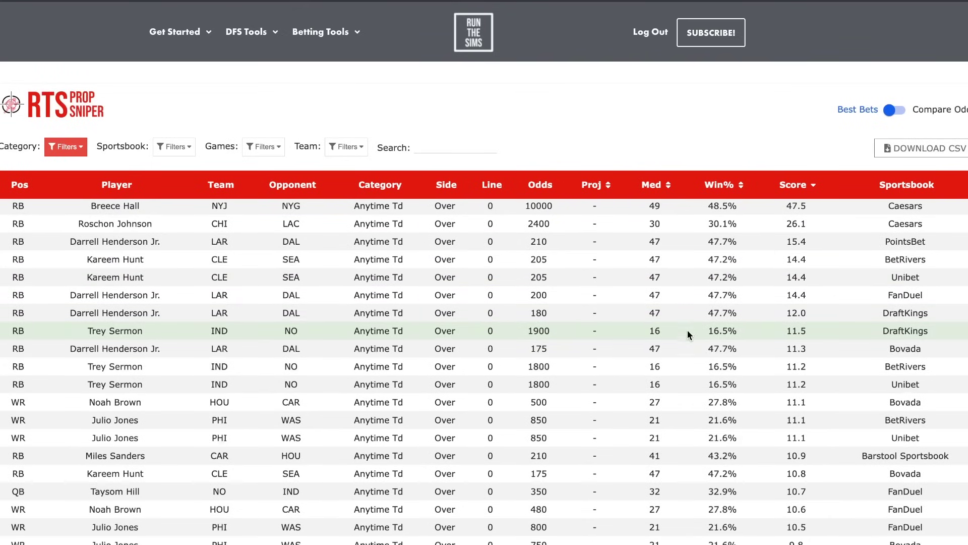
scroll(688, 333, "down", 2)
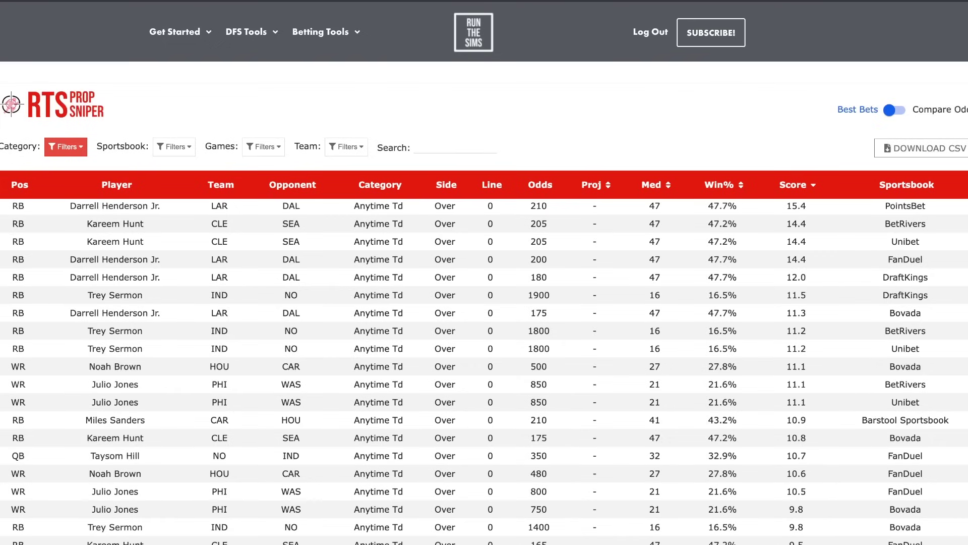
double_click(536, 295)
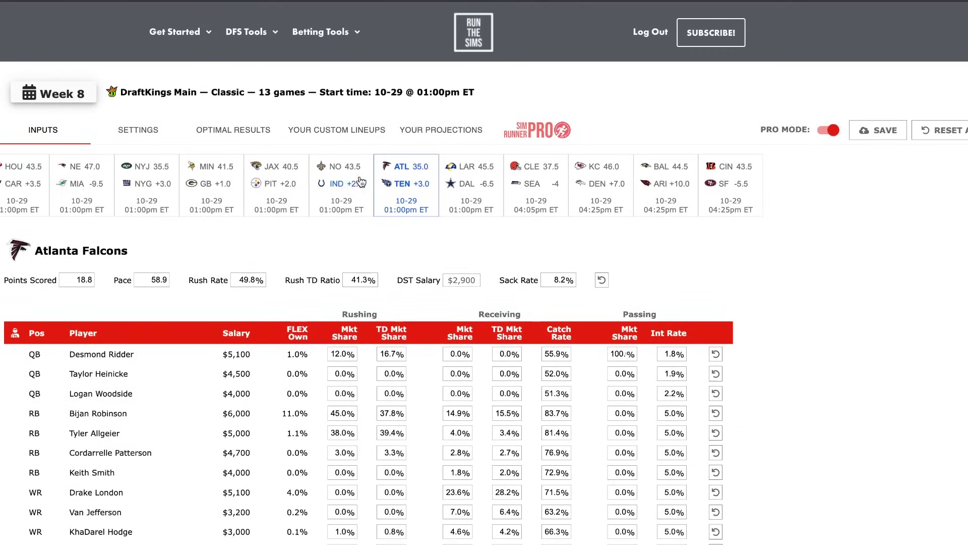
- Open the NO at IND game inputs and examine the Indianapolis Colts' rushing and receiving market shares
left_click(361, 182)
scroll(778, 306, "down", 10)
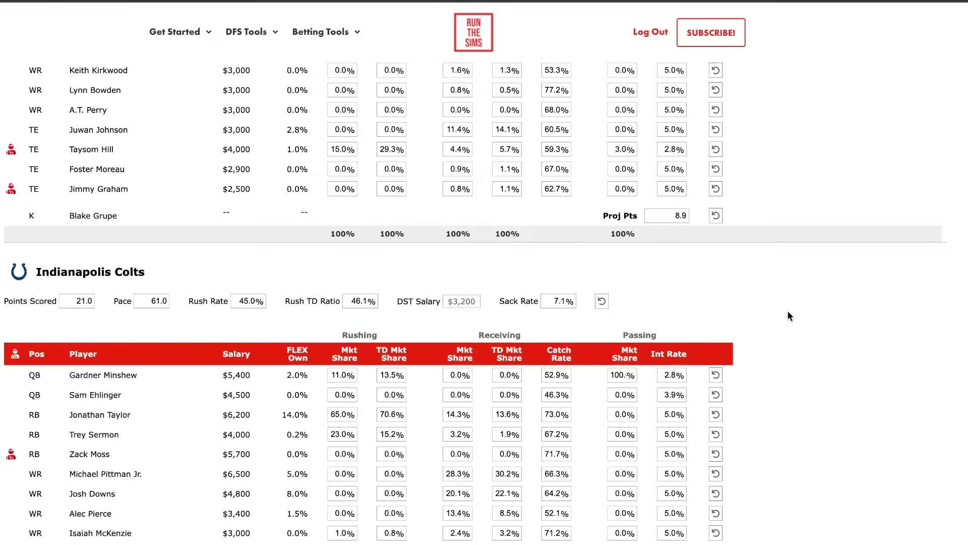
scroll(787, 310, "down", 2)
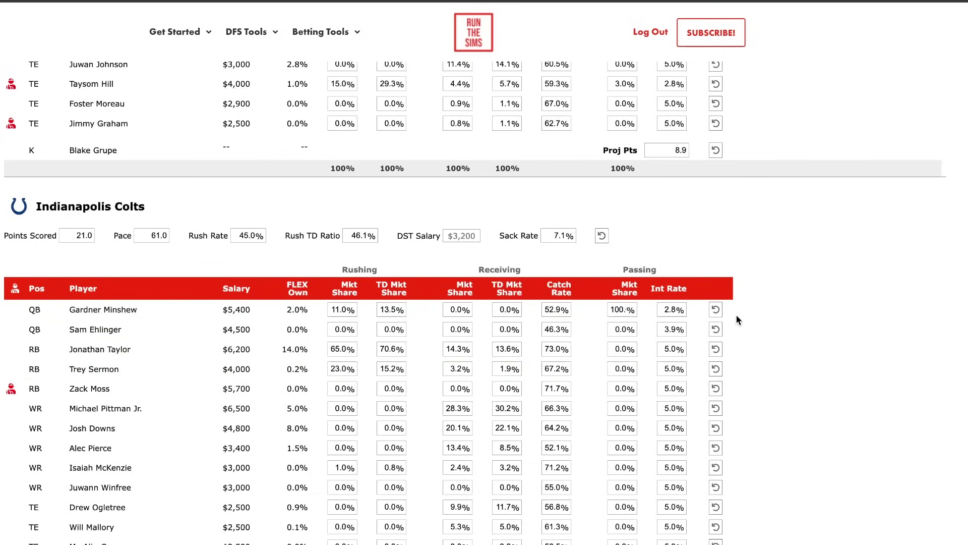
scroll(780, 325, "down", 1)
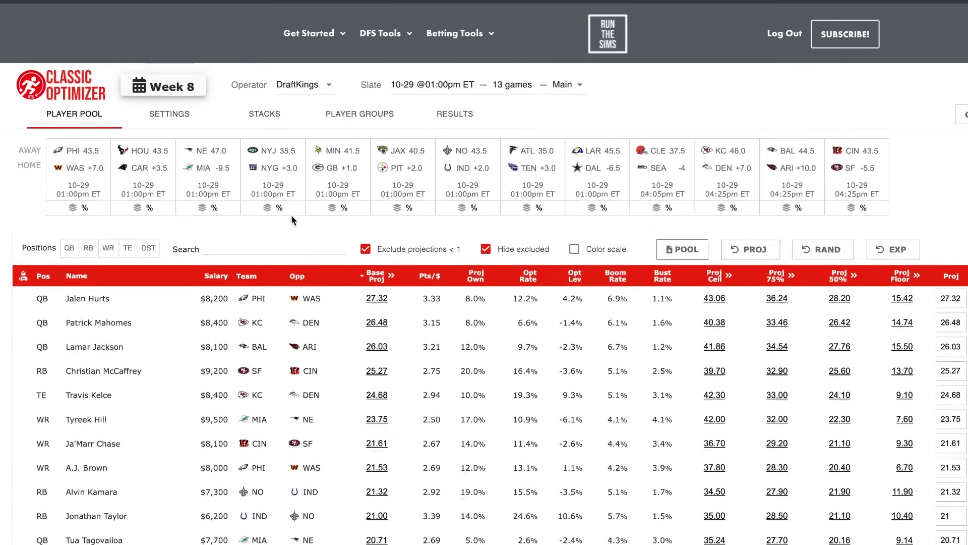
- Sort the Classic Optimizer player pool by projected ownership and examine the most heavily owned players
scroll(380, 228, "down", 1)
scroll(380, 228, "up", 1)
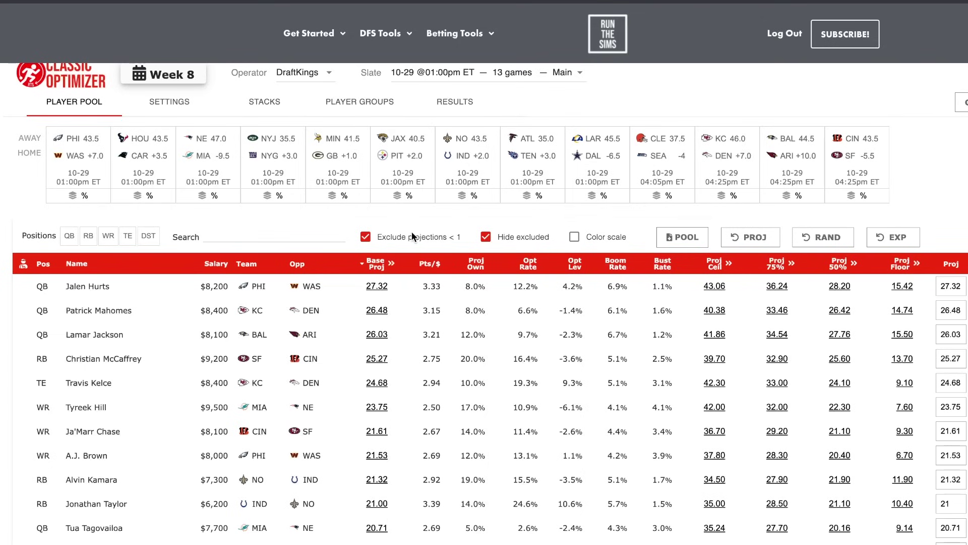
left_click(478, 265)
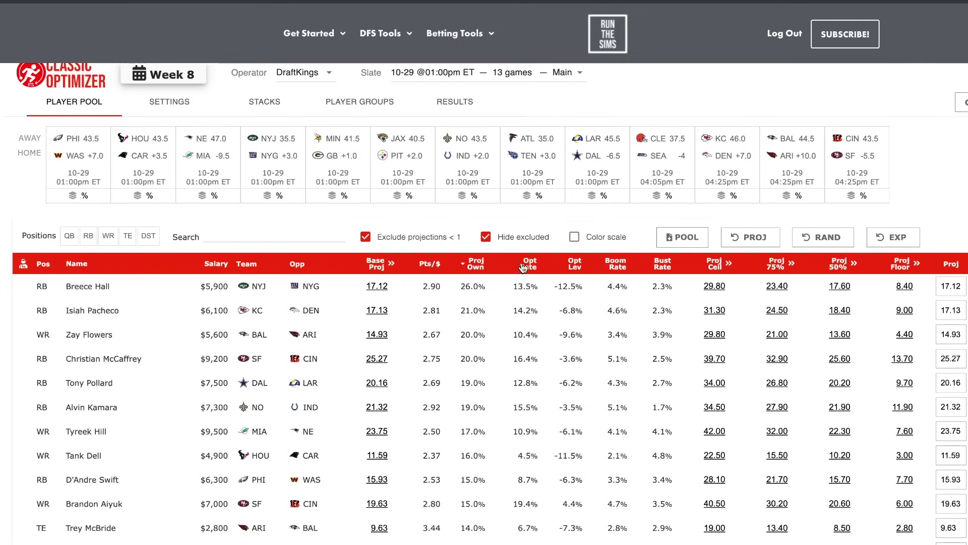
scroll(484, 302, "down", 1)
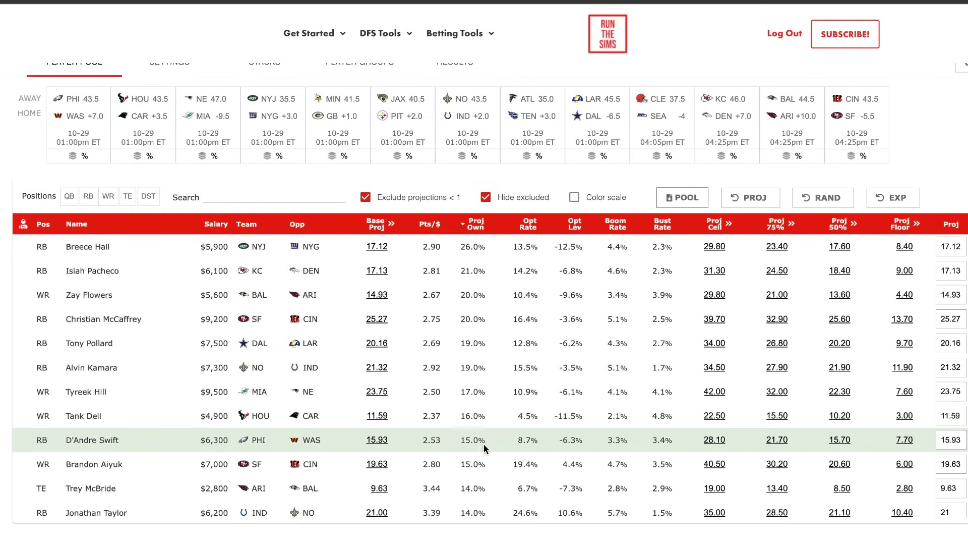
scroll(483, 444, "down", 1)
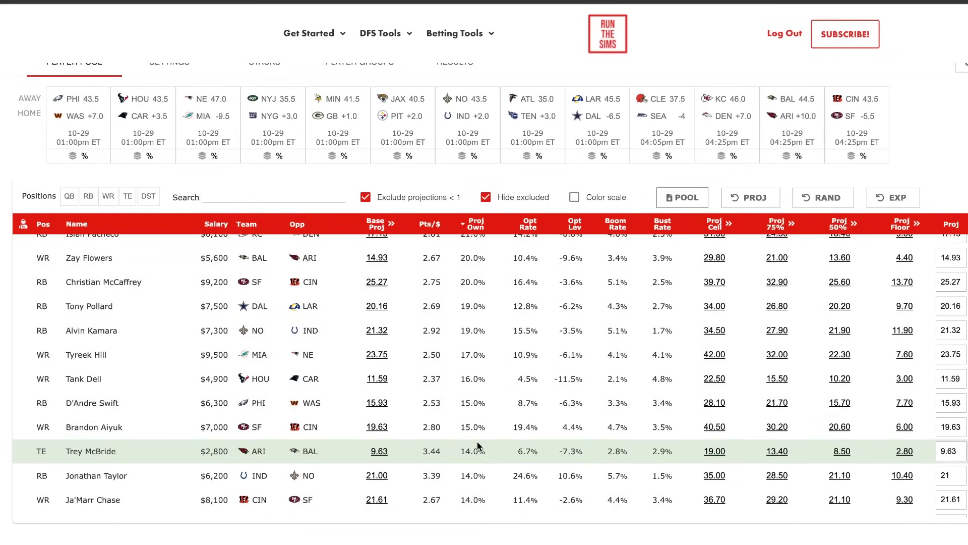
scroll(478, 440, "down", 1)
scroll(475, 428, "down", 1)
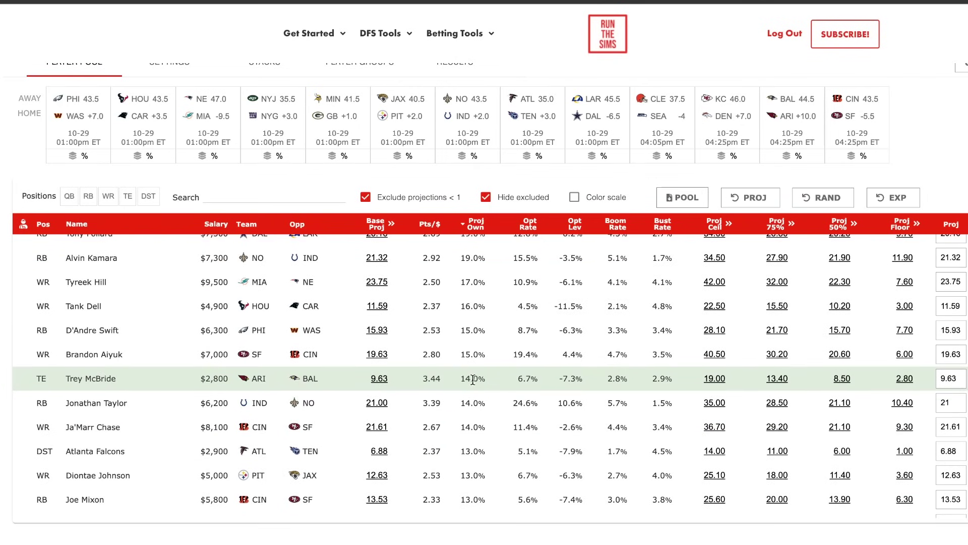
- Limit the player pool to tight ends and examine their projected ownership and optimal rates
left_click(128, 197)
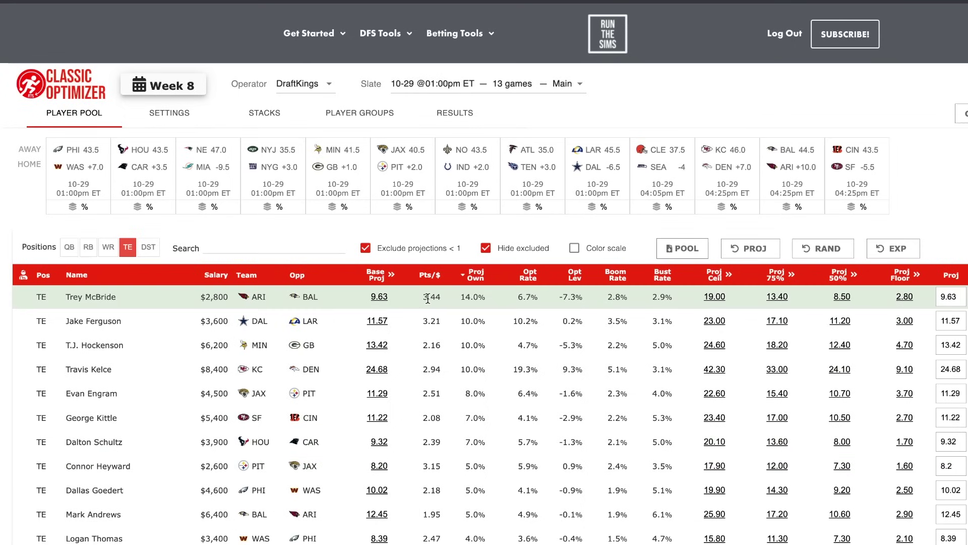
scroll(576, 293, "down", 2)
scroll(579, 312, "up", 2)
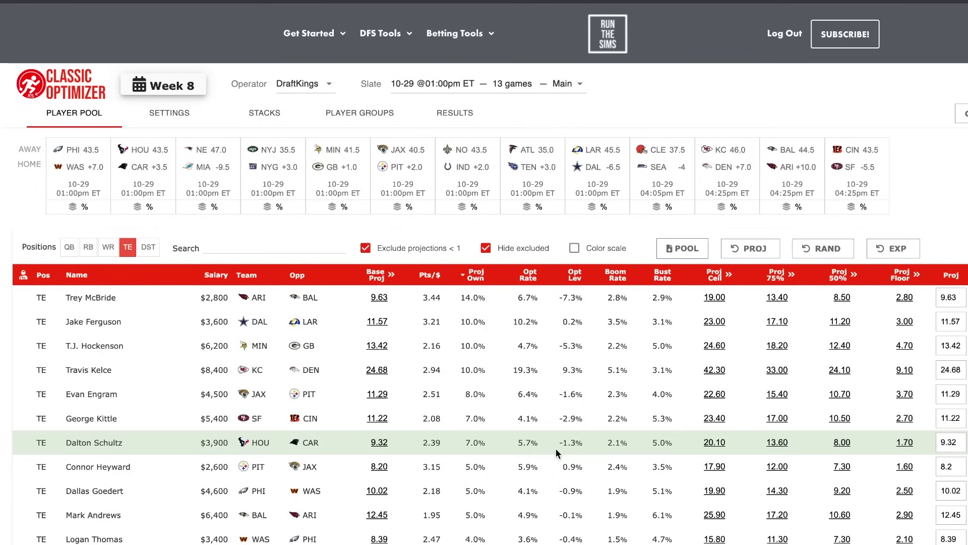
- Switch the position filter from tight ends to wide receivers and search the pool for "powell"
left_click(106, 247)
left_click(128, 247)
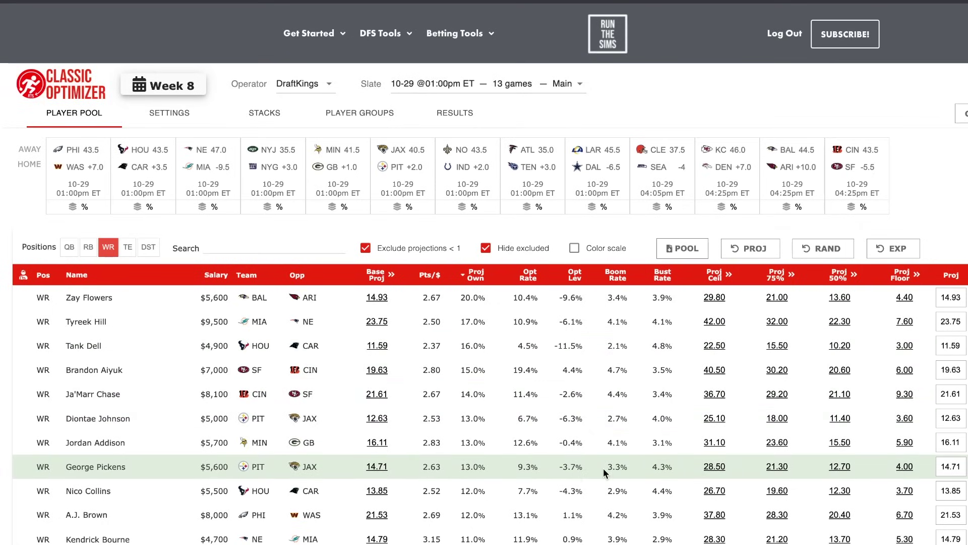
left_click(255, 242)
type("powell")
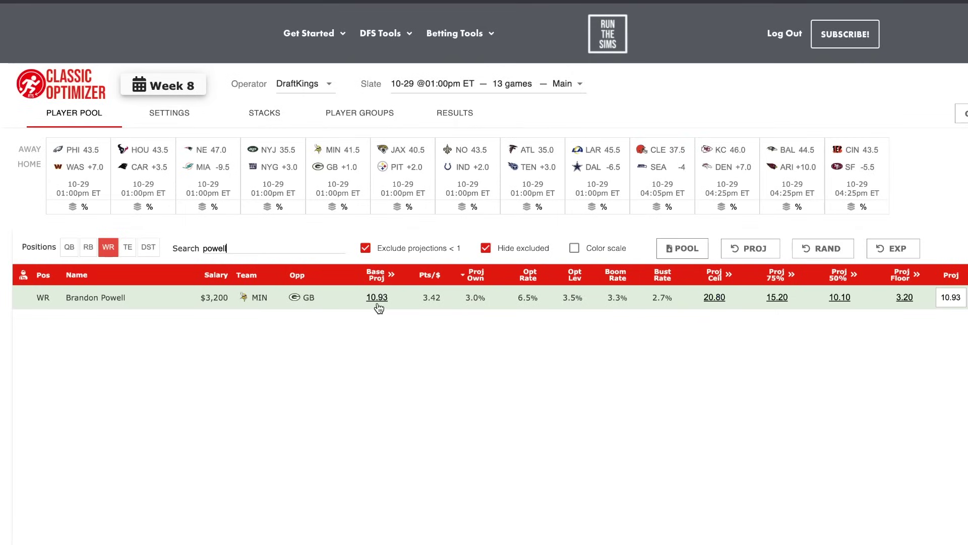
- Clear the player search and examine the wide receivers ranked by points per dollar, highlighting Brandon Powell's Opt Rate
double_click(226, 247)
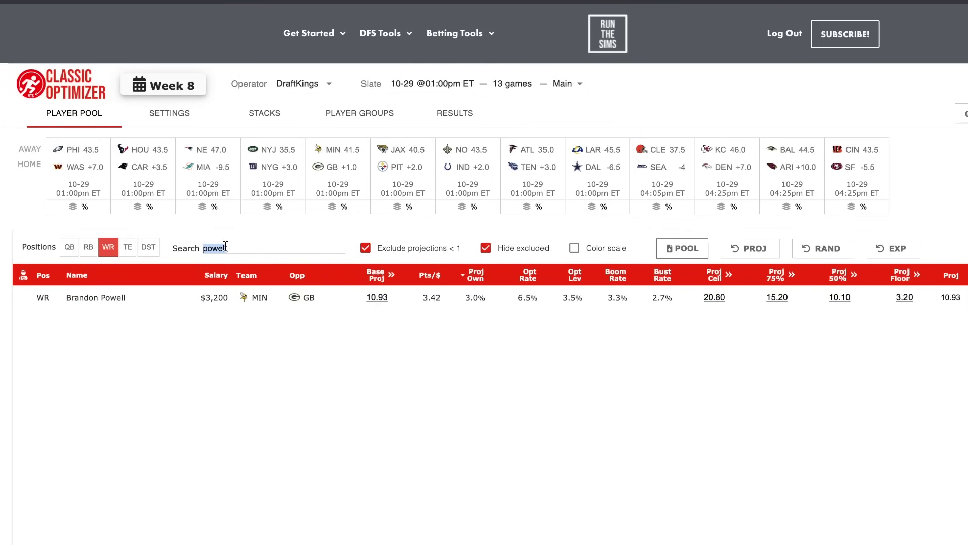
key("BackSpace")
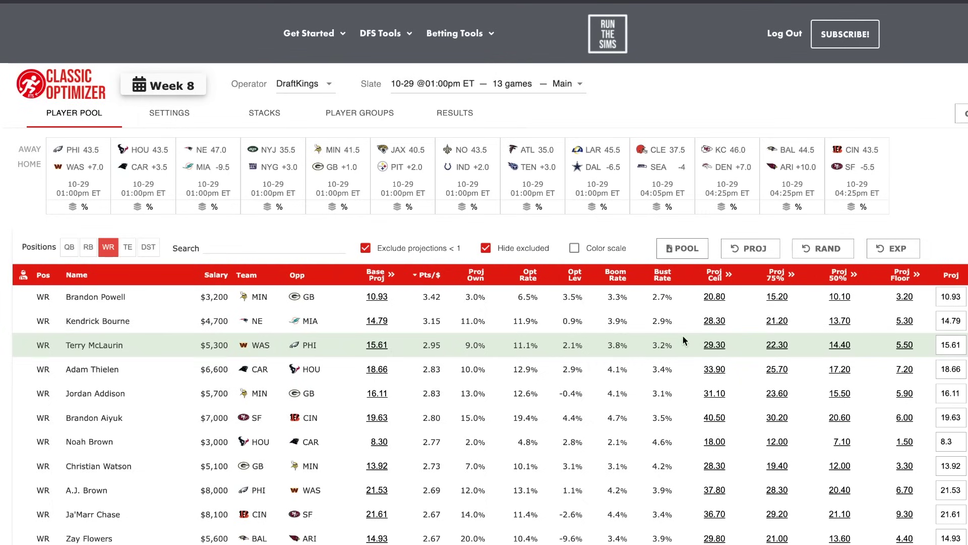
double_click(526, 298)
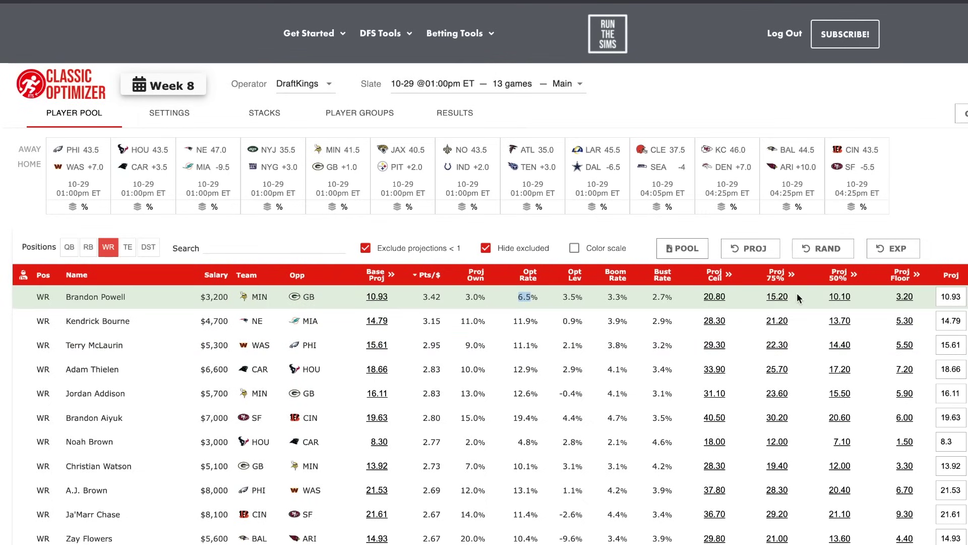
scroll(115, 317, "down", 1)
scroll(115, 316, "down", 1)
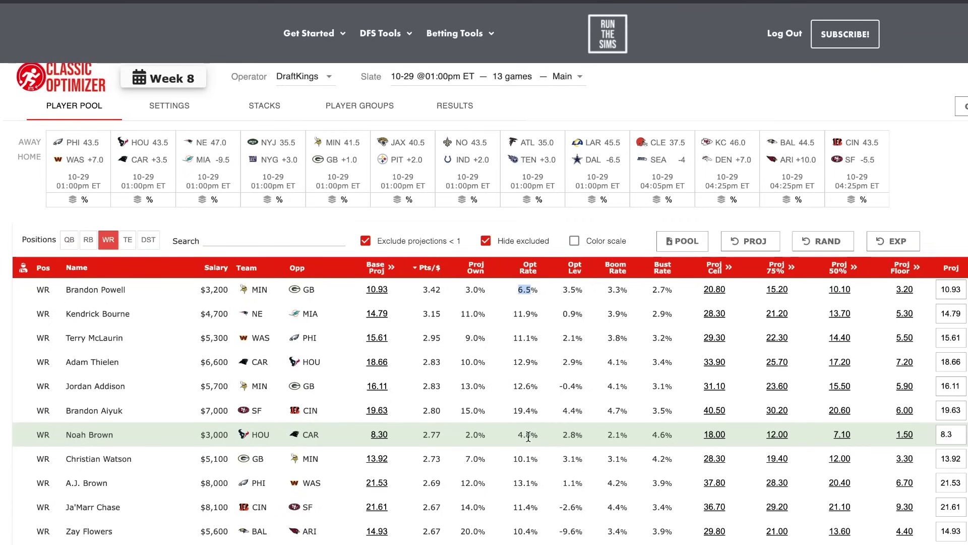
scroll(528, 436, "down", 1)
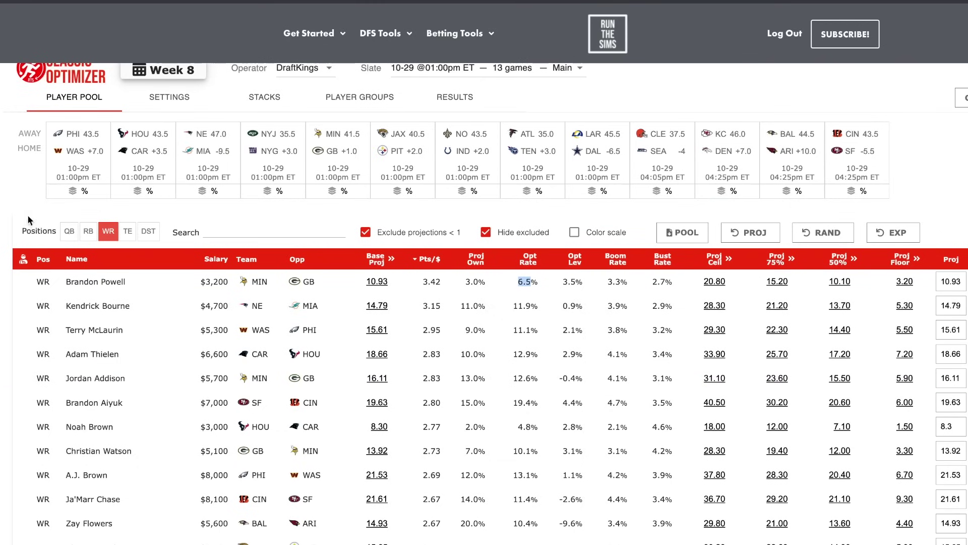
- Switch the position filter from wide receivers to running backs and examine the best values per dollar
left_click(88, 231)
left_click(107, 232)
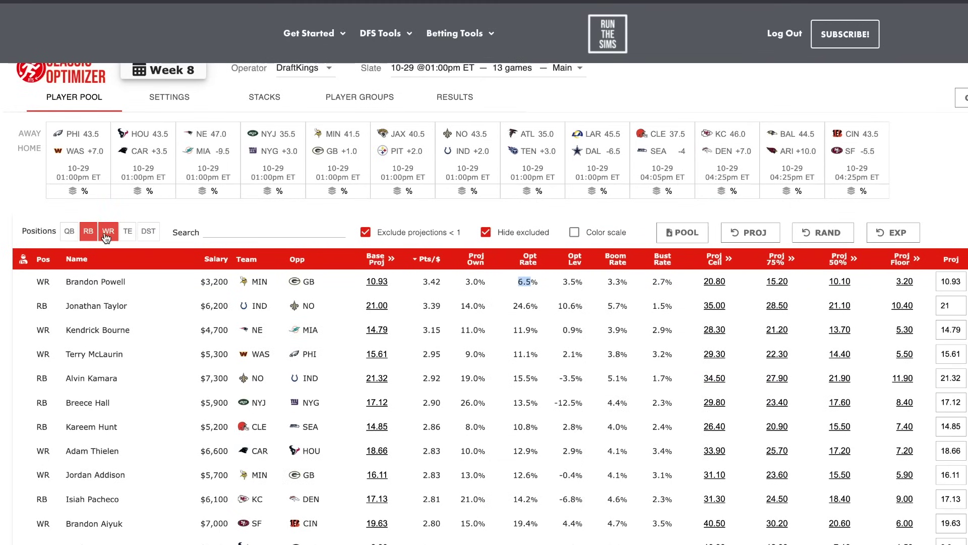
scroll(403, 352, "up", 2)
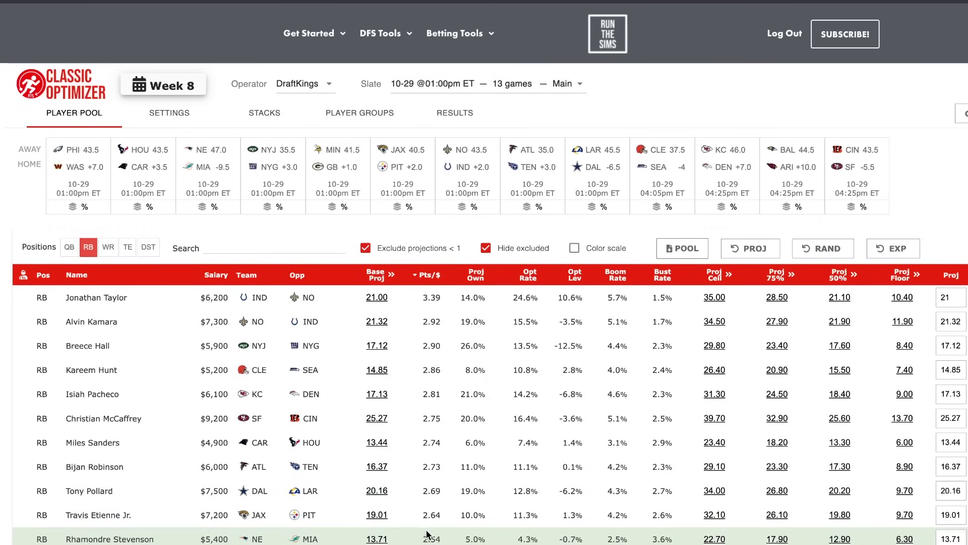
scroll(463, 533, "down", 1)
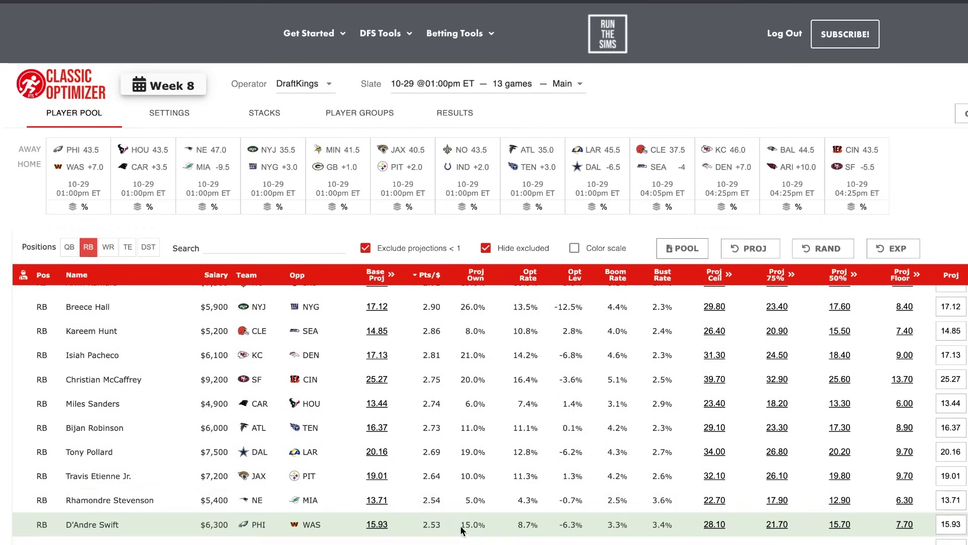
scroll(434, 499, "up", 1)
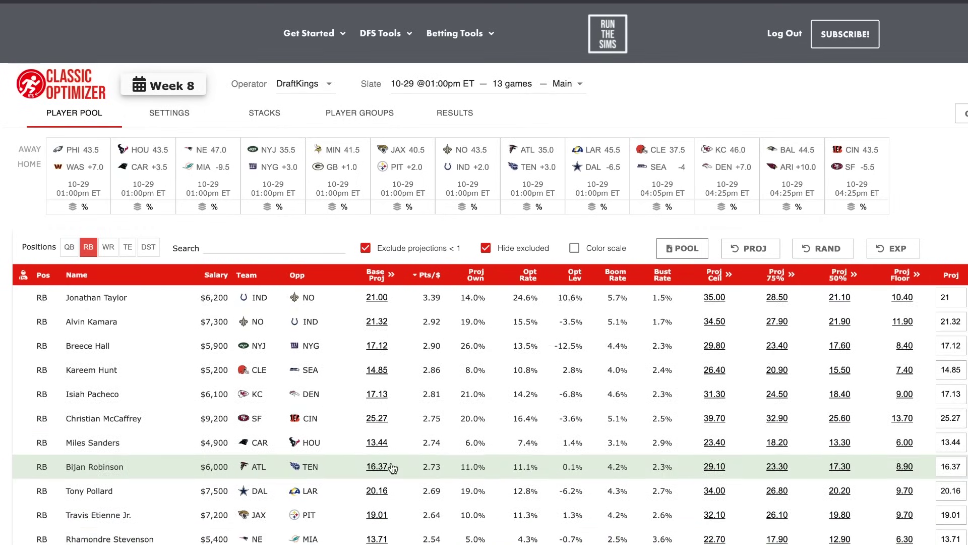
- Show only quarterbacks in the player pool and sort them by projected ownership
left_click(107, 247)
left_click(107, 247)
left_click(69, 247)
left_click(88, 248)
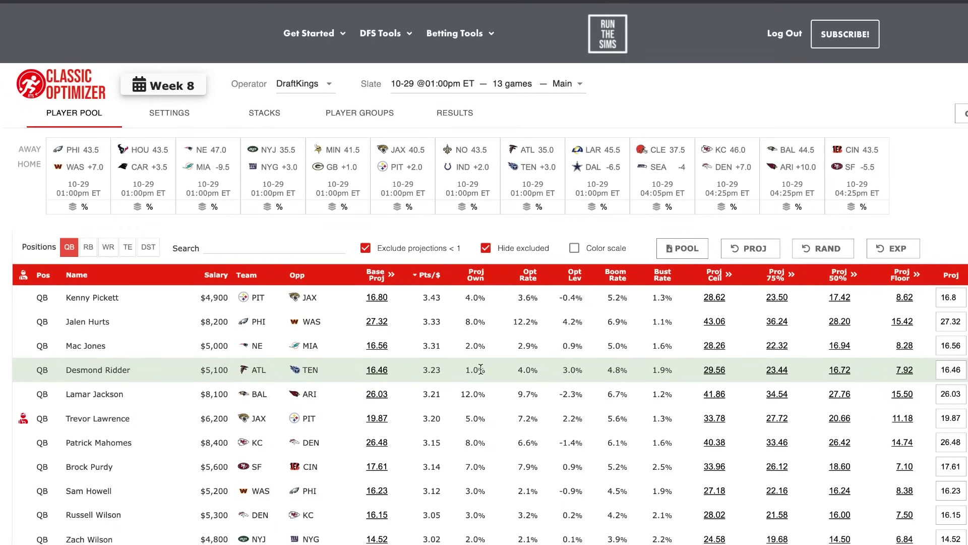
left_click(476, 274)
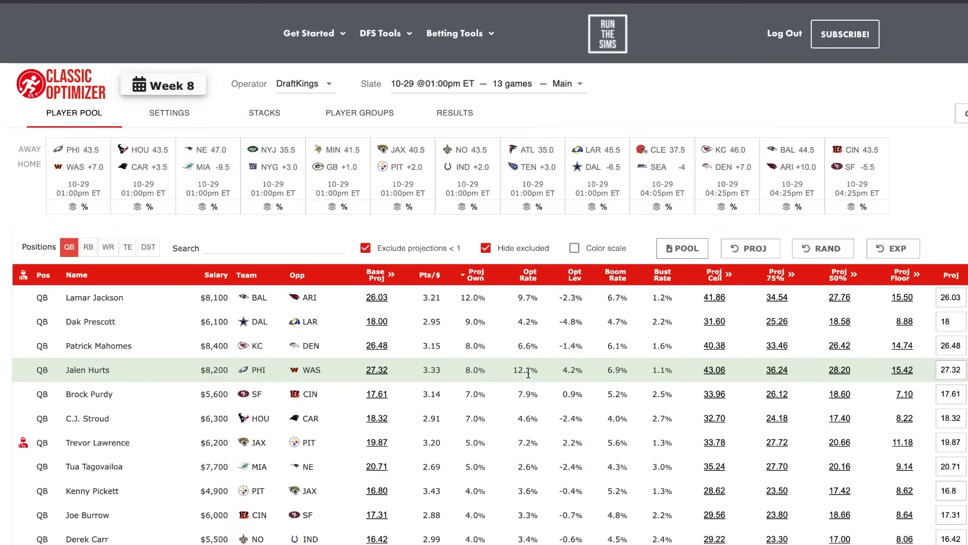
scroll(556, 425, "down", 1)
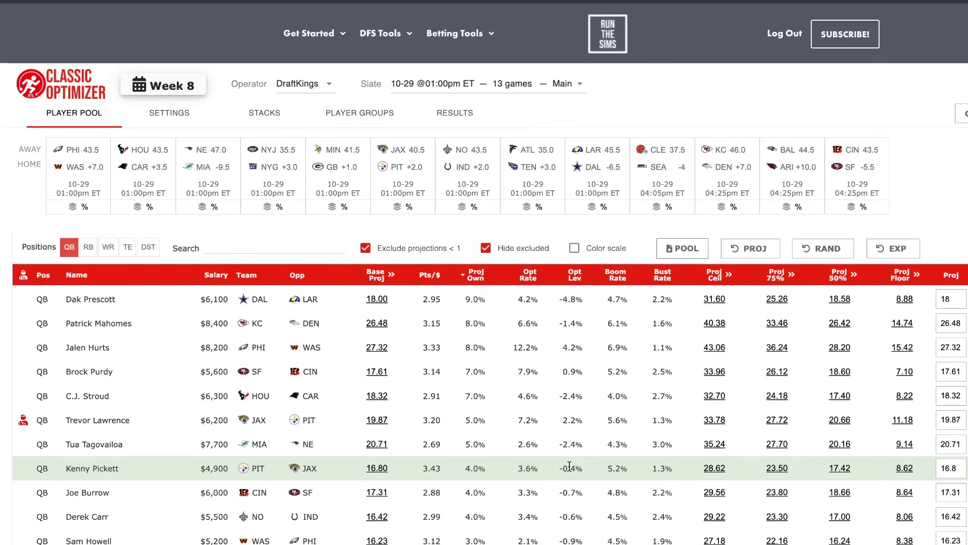
- Examine the quarterbacks ranked by projected ownership, comparing their ownership with their optimal rate and points per dollar
scroll(570, 465, "down", 2)
scroll(569, 467, "down", 2)
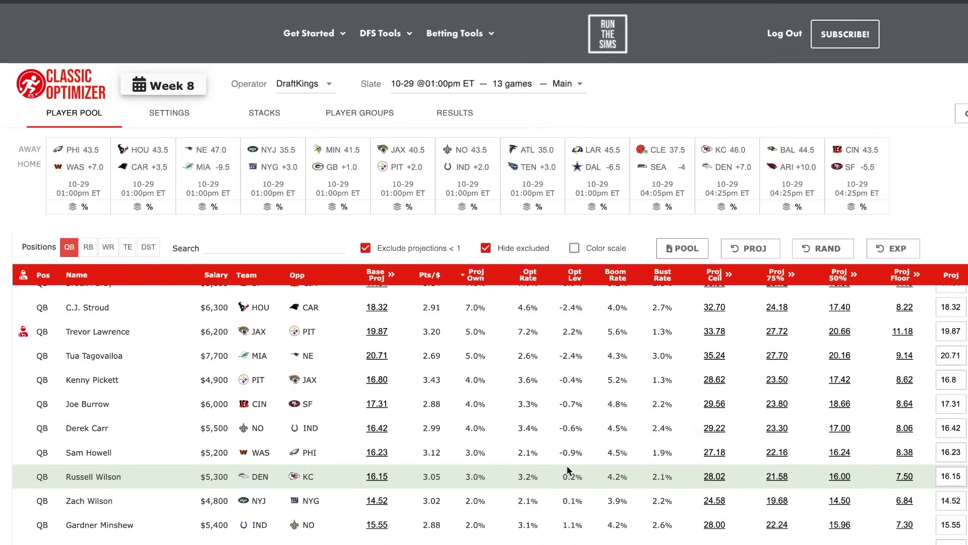
scroll(567, 468, "up", 5)
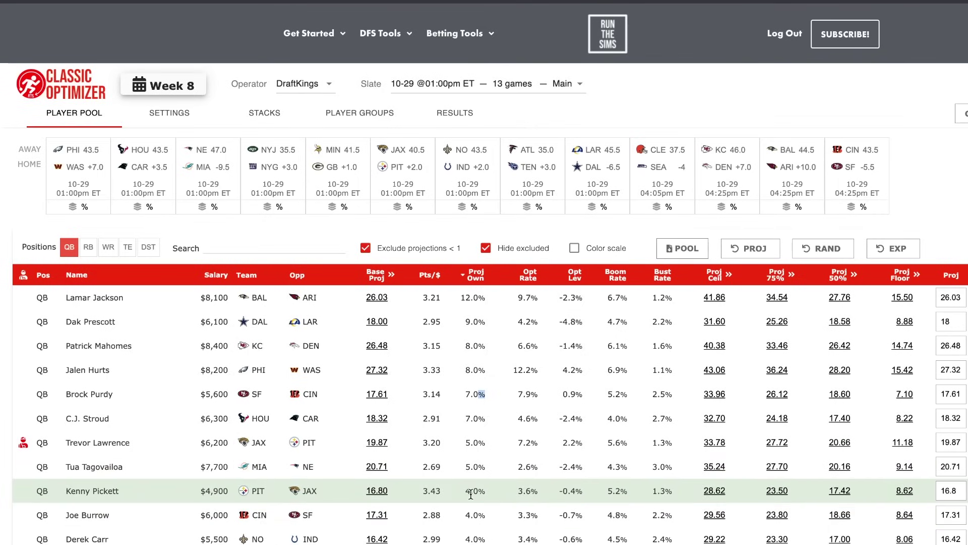
scroll(500, 406, "down", 1)
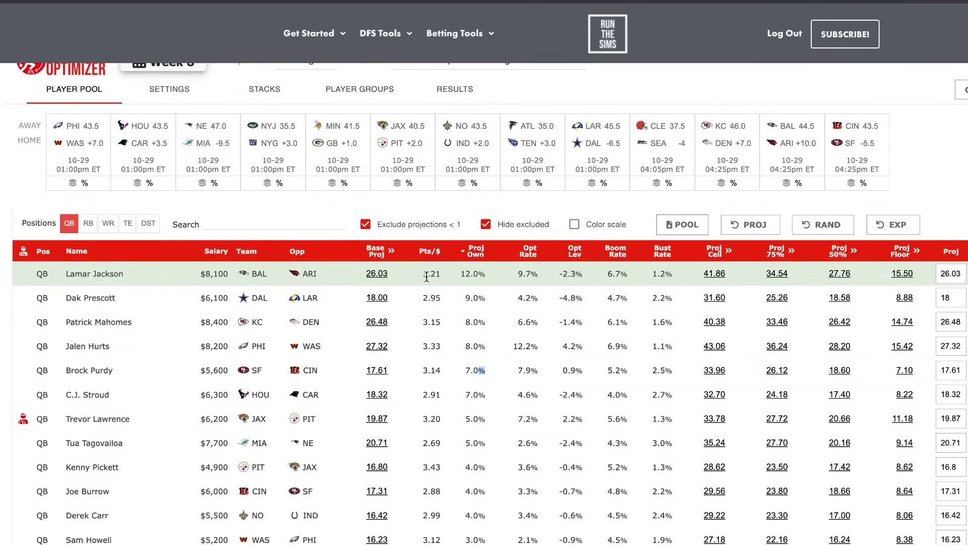
- Show only defenses in the player pool and sort them by points per dollar to review the best values
left_click(152, 226)
left_click(92, 230)
left_click(93, 229)
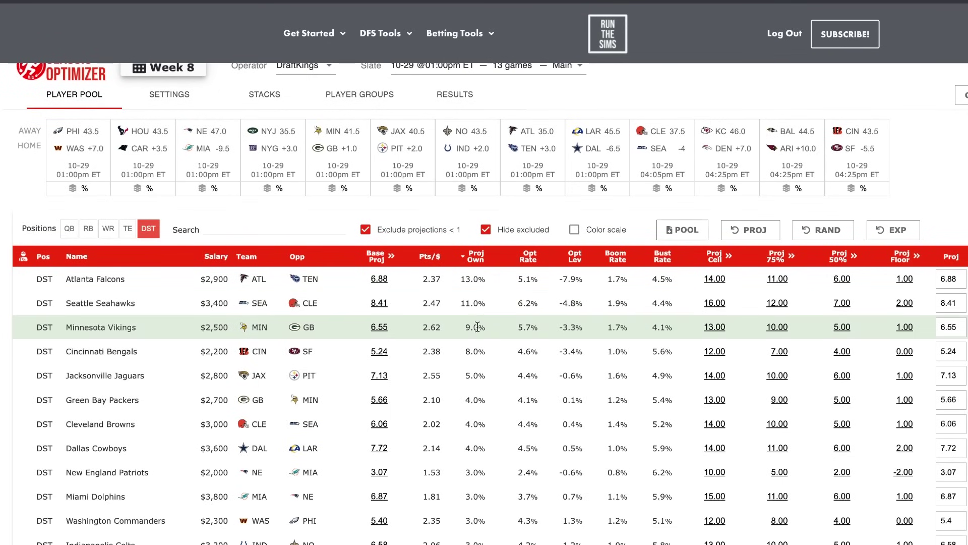
scroll(481, 346, "up", 1)
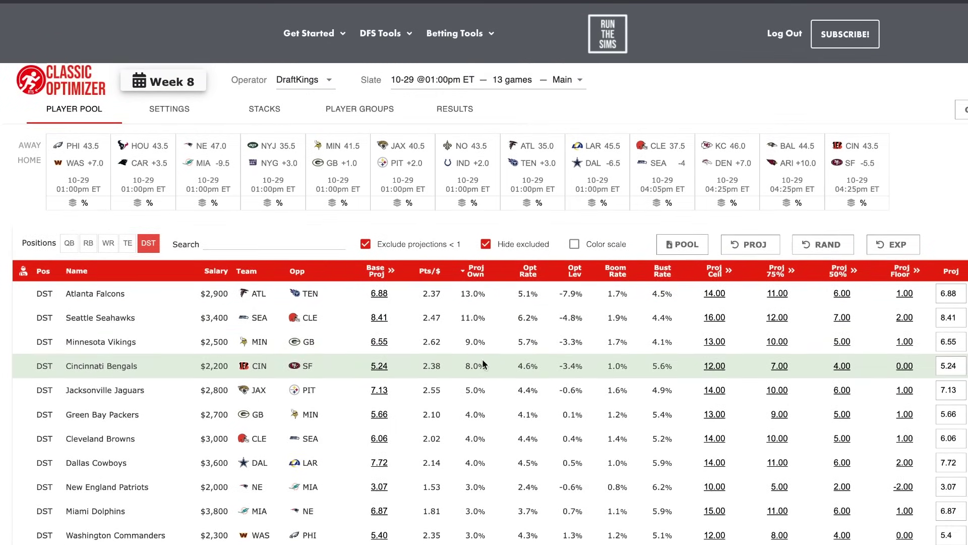
left_click(430, 272)
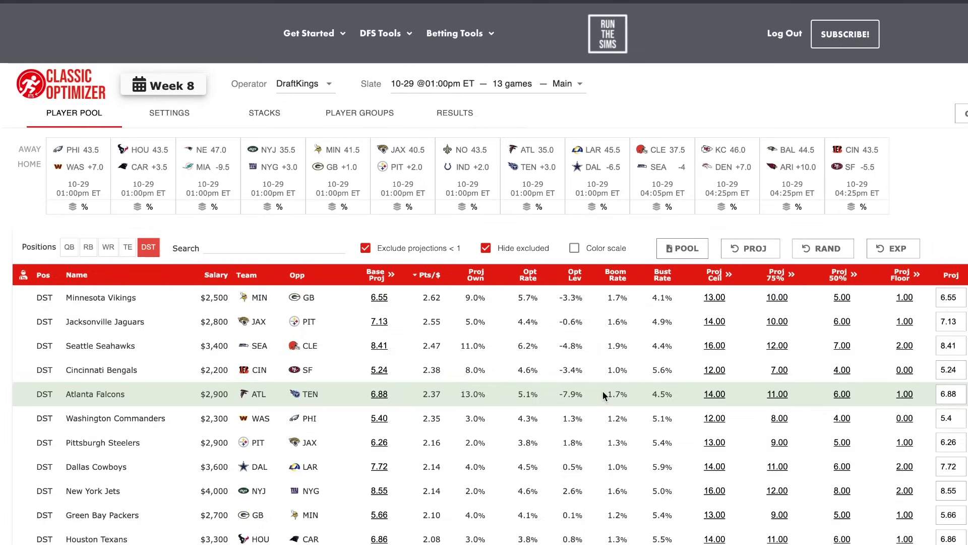
scroll(603, 395, "down", 2)
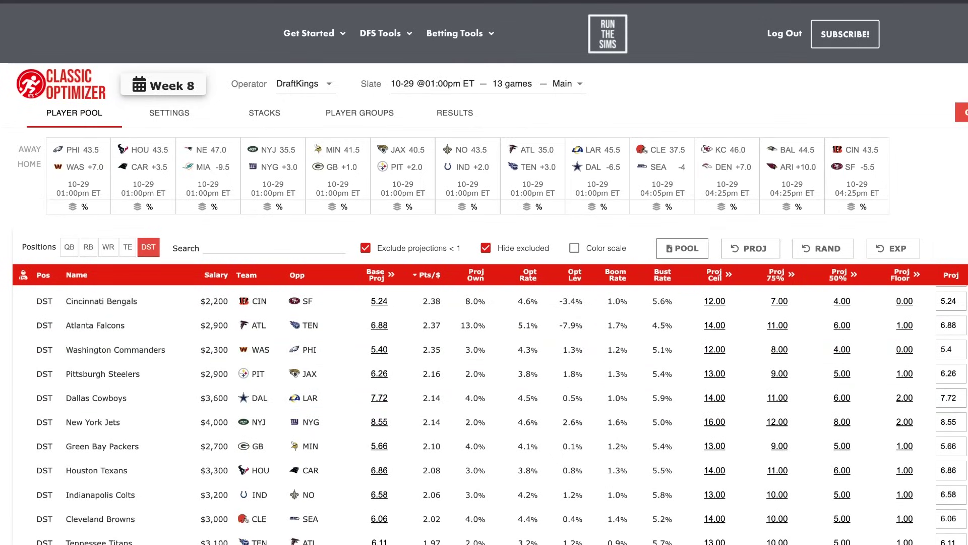
- Run the optimizer to generate a new build of main-slate lineups and look through the resulting lineup list
left_click(961, 112)
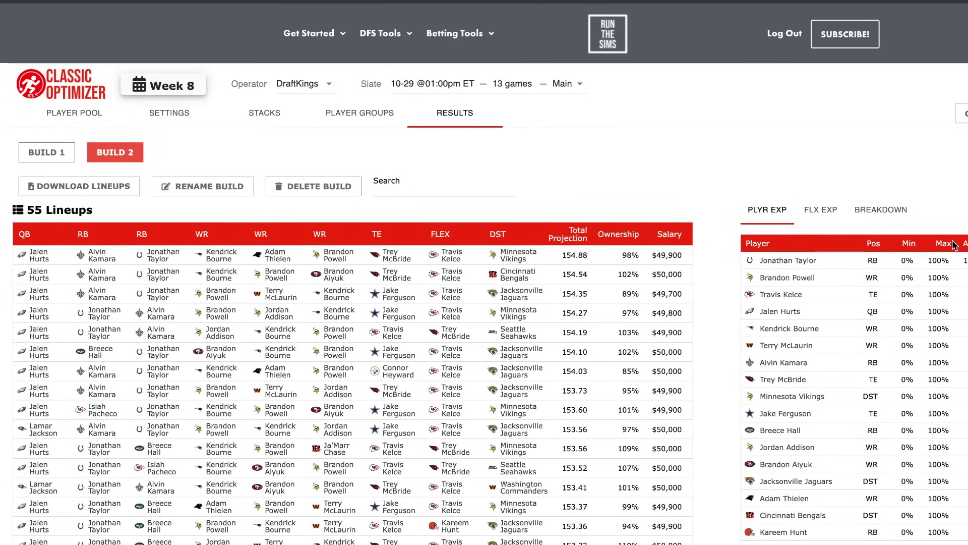
scroll(655, 232, "down", 5)
scroll(658, 230, "up", 5)
scroll(57, 286, "down", 2)
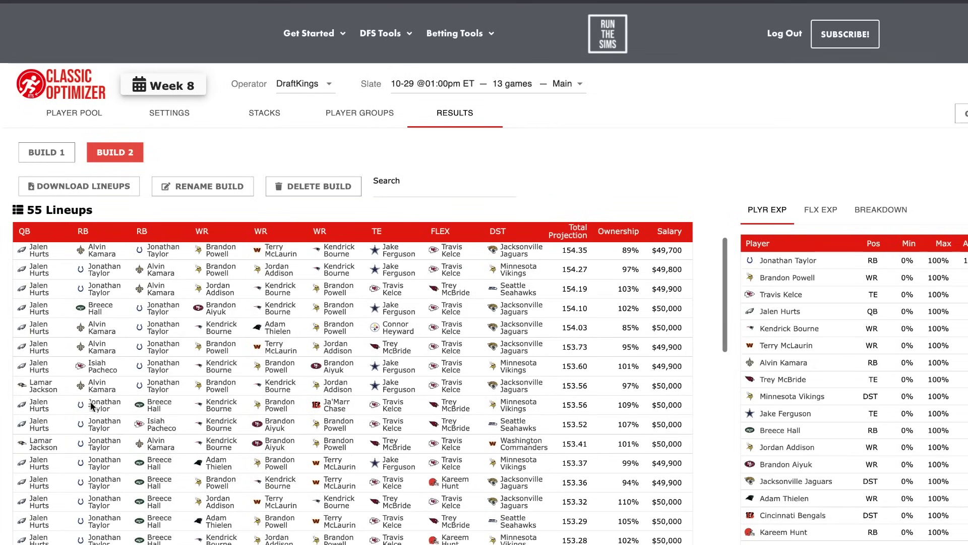
scroll(78, 358, "down", 2)
scroll(78, 358, "down", 5)
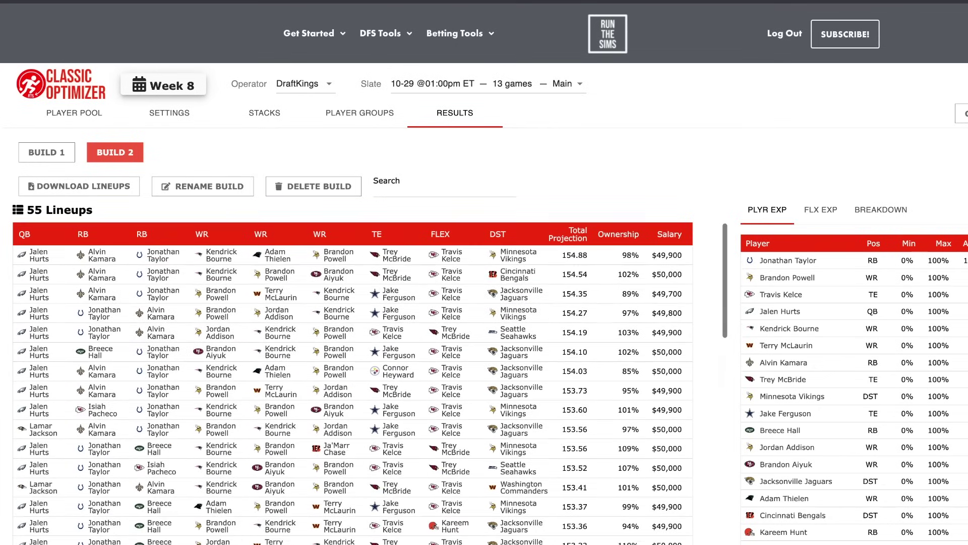